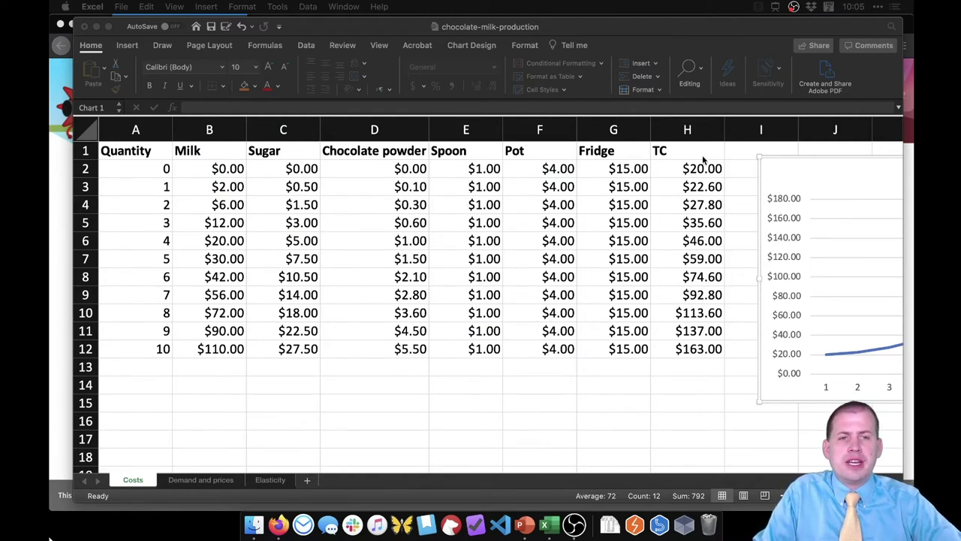
Review the total cost (TC) column on the Costs sheet.
click(676, 152)
key(ctrl+shift+Down)
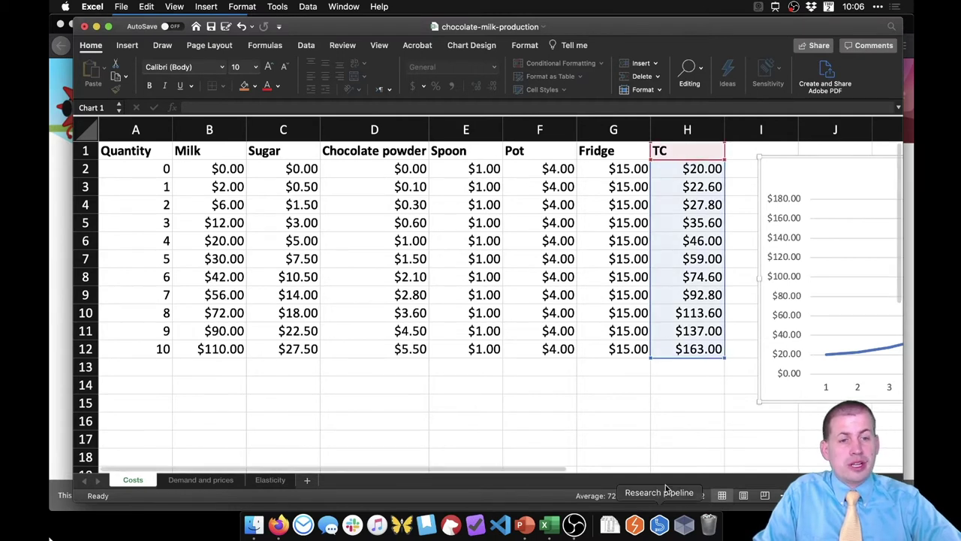
click(668, 379)
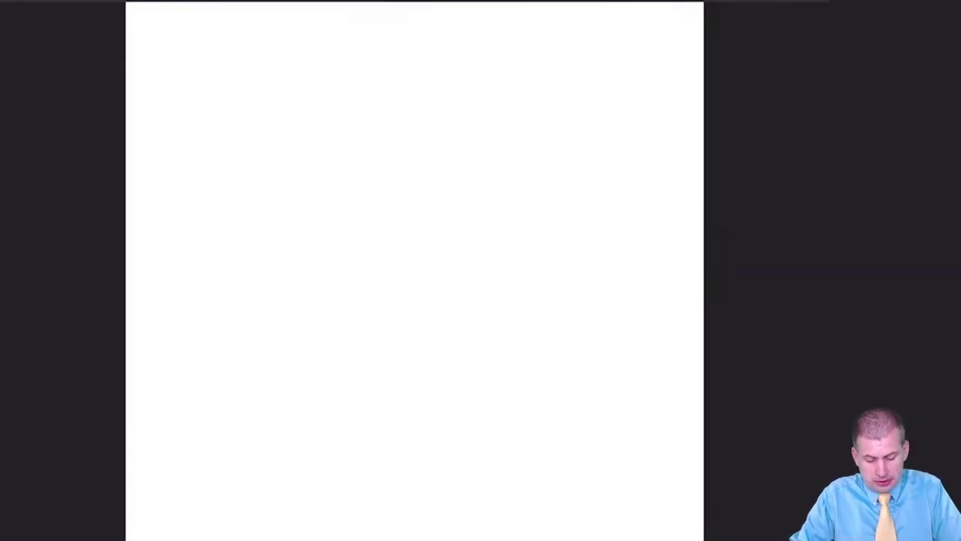
Handwrite the profit-maximising rule "Max π: MR = MC" in red across the top of the blank page.
drag(156, 71, 223, 67)
mouse_move(222, 49)
mouse_down()
mouse_move(209, 69)
mouse_move(242, 65)
mouse_up()
mouse_move(255, 46)
mouse_down()
mouse_move(261, 66)
mouse_move(266, 41)
mouse_up()
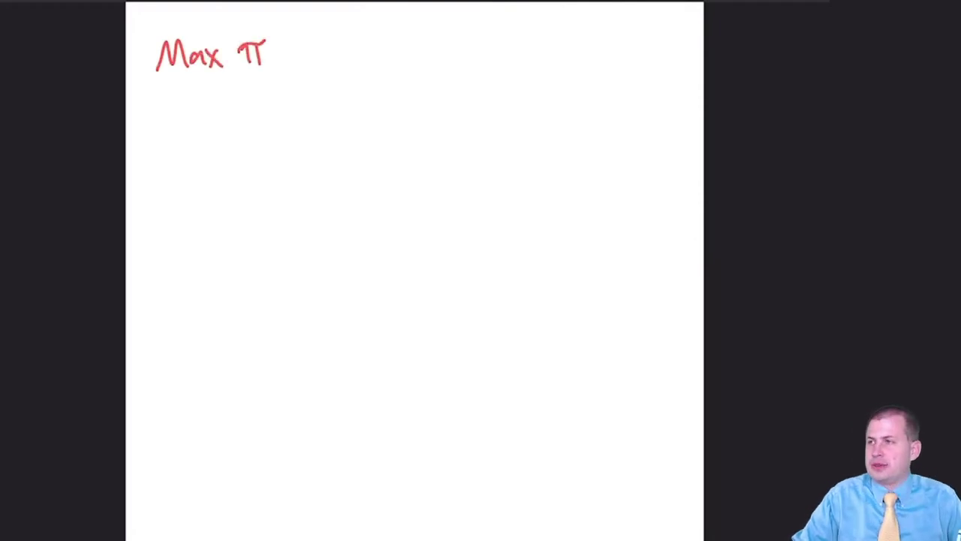
click(286, 48)
click(285, 61)
mouse_move(317, 63)
mouse_down()
mouse_move(319, 53)
mouse_move(397, 56)
mouse_move(425, 38)
mouse_move(448, 59)
mouse_up()
drag(473, 43, 474, 54)
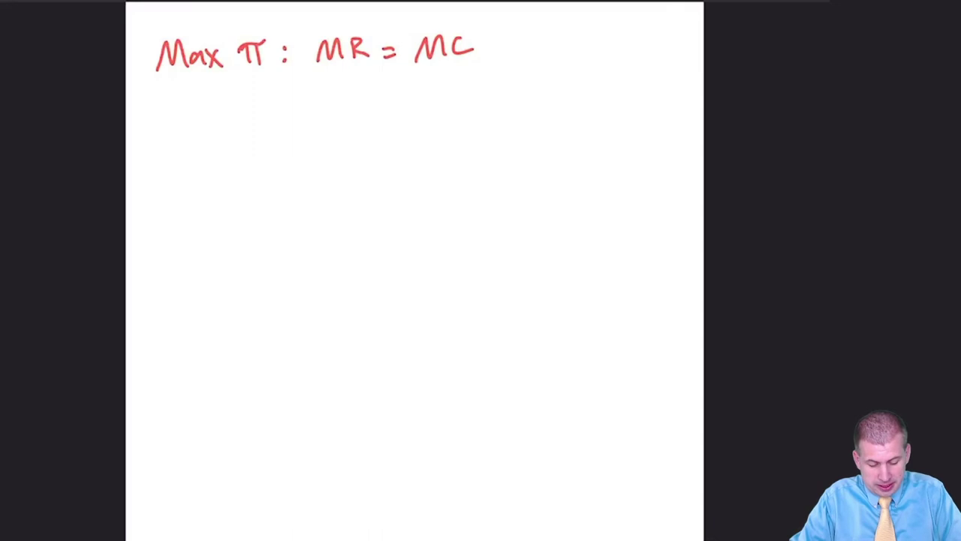
Handwrite the list TC, MC, TR, MR beneath the rule and put a dash before MC and MR.
mouse_move(173, 90)
mouse_down()
mouse_move(173, 105)
mouse_move(183, 89)
mouse_move(206, 104)
mouse_up()
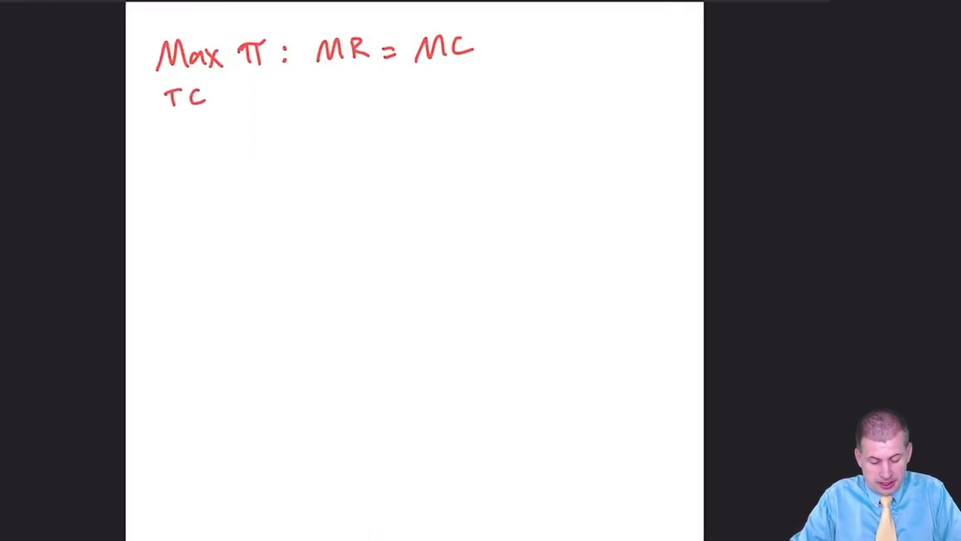
mouse_move(166, 127)
mouse_down()
mouse_move(208, 133)
mouse_move(175, 170)
mouse_up()
mouse_move(165, 152)
mouse_down()
mouse_move(185, 150)
mouse_move(197, 169)
mouse_up()
drag(196, 151, 214, 169)
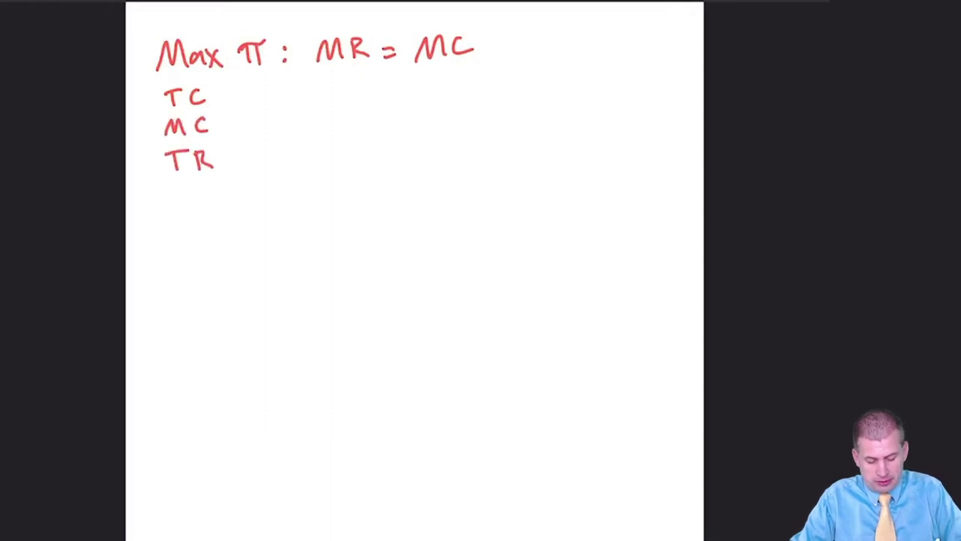
drag(171, 197, 200, 201)
drag(200, 184, 218, 200)
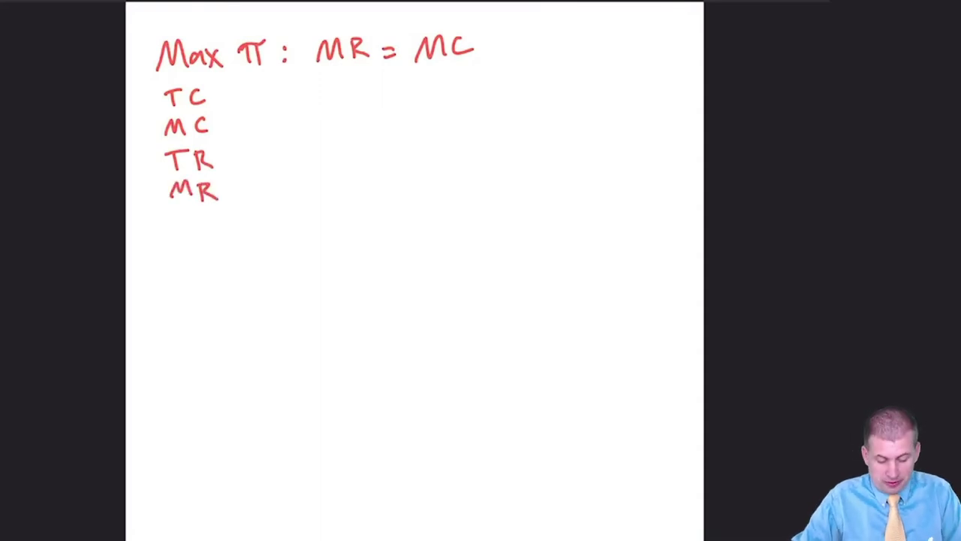
drag(142, 129, 155, 129)
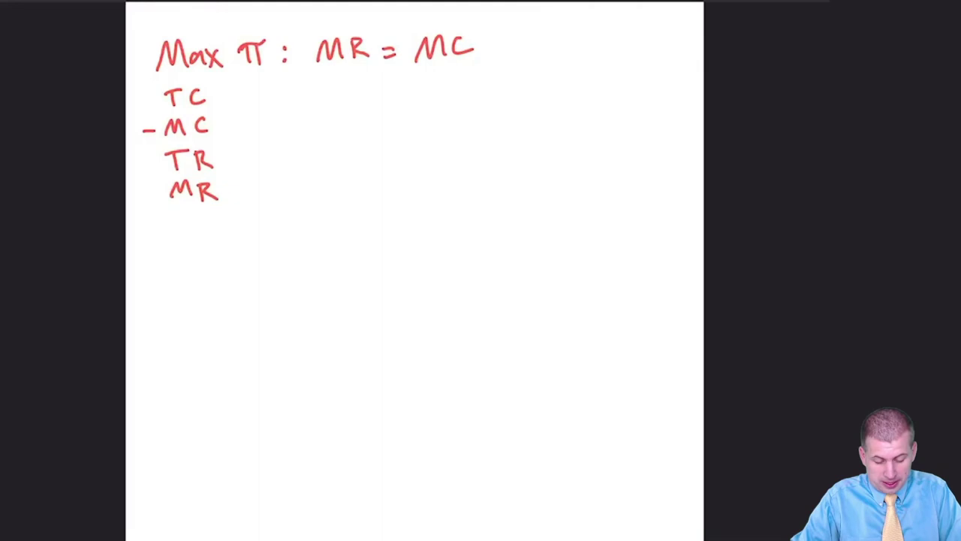
drag(142, 190, 157, 190)
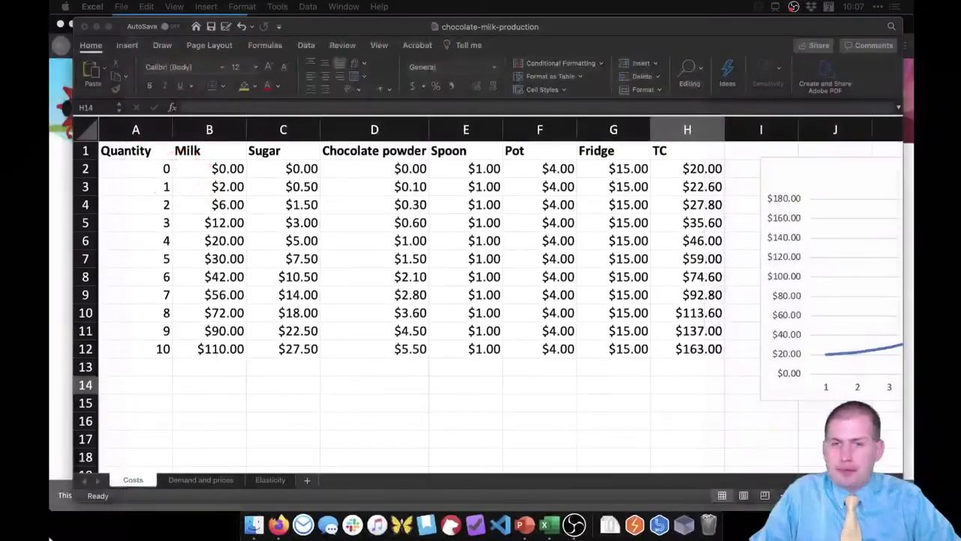
Switch to the Excel Costs sheet and examine the TC chart beside the cost table.
scroll(689, 219, right, 2)
scroll(690, 219, right, 5)
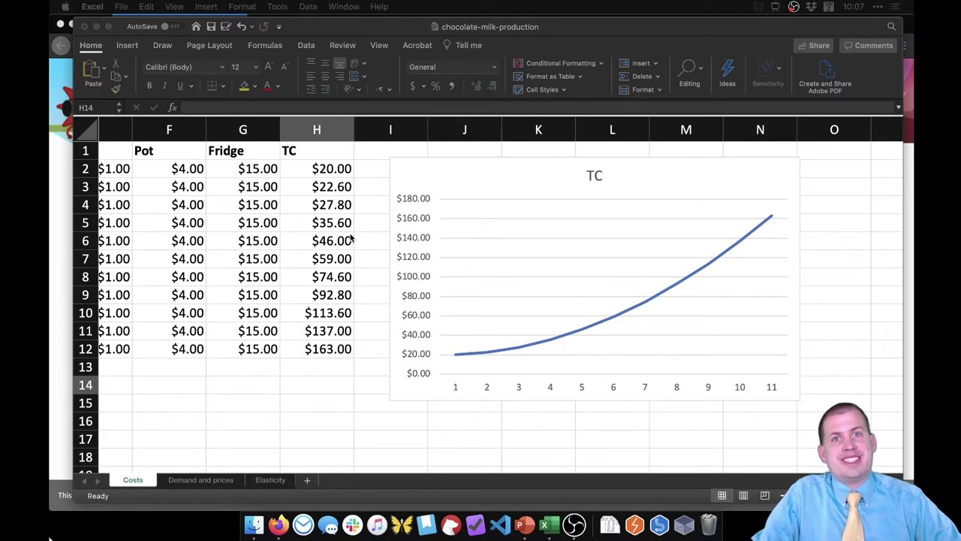
scroll(306, 169, left, 5)
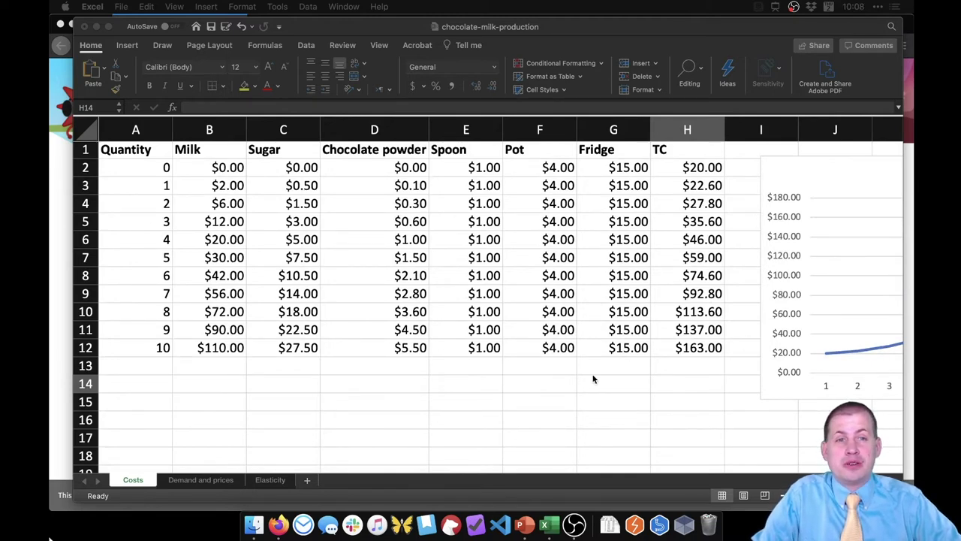
Switch to the WolframAlpha quadratic fit page in Firefox and examine the {x,y} data set at 133% zoom.
click(56, 191)
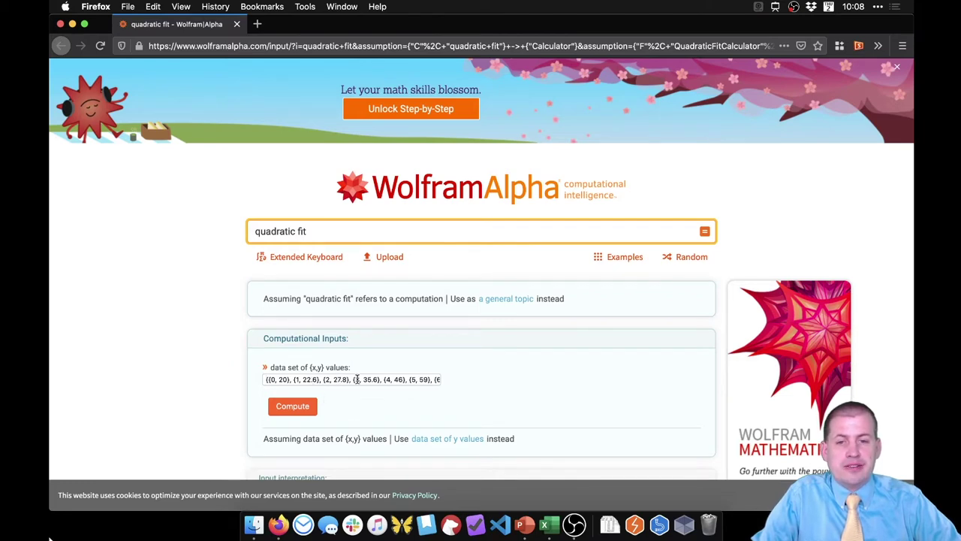
key(super+equal)
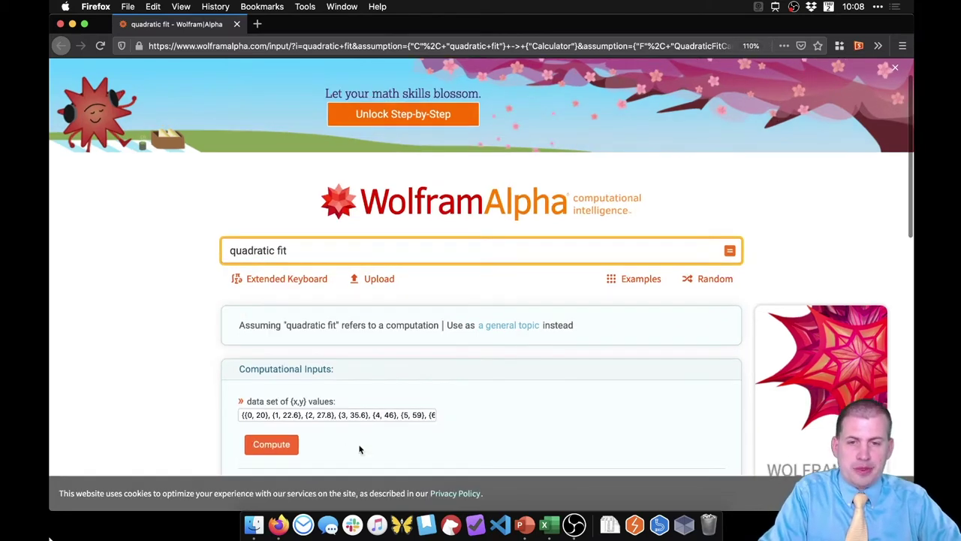
key(super+equal)
scroll(522, 338, down, 3)
key(super+equal)
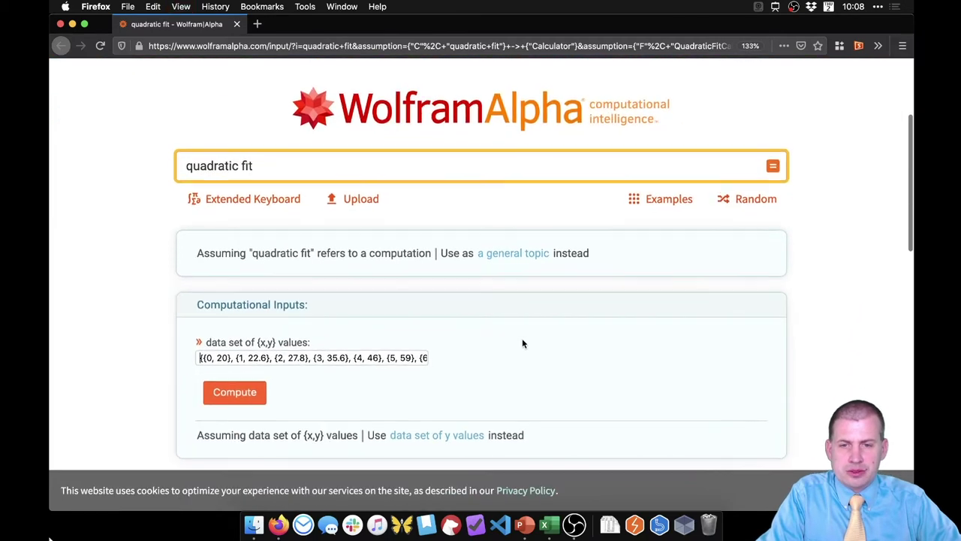
scroll(522, 343, down, 1)
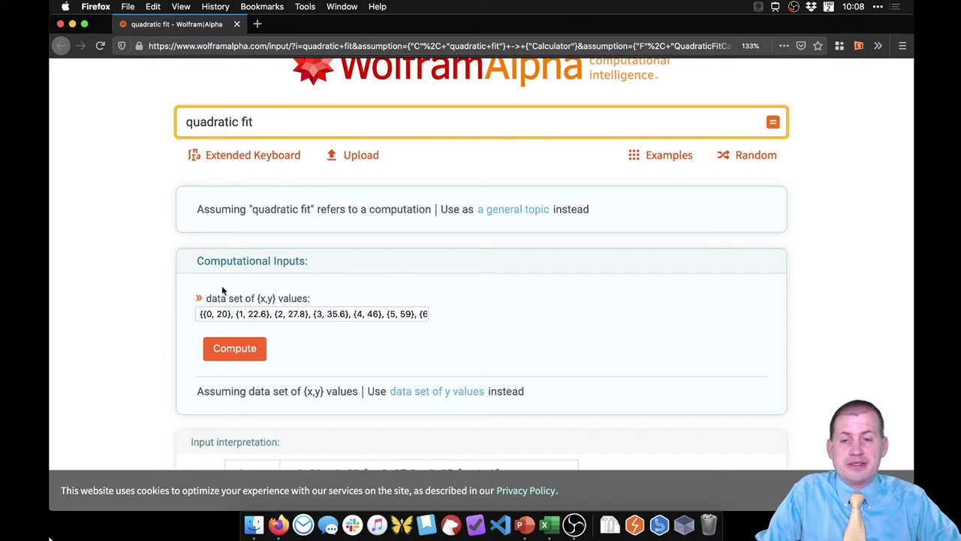
click(229, 313)
scroll(248, 314, right, 5)
scroll(266, 318, right, 2)
scroll(266, 318, left, 5)
scroll(265, 318, left, 3)
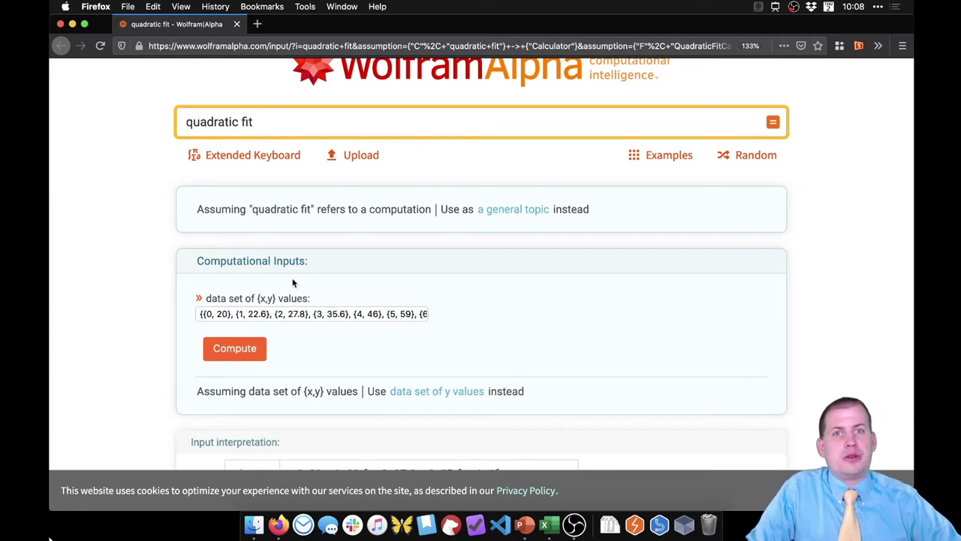
Compute the quadratic fit for the {x,y} data set and show its least-squares best fit.
click(237, 356)
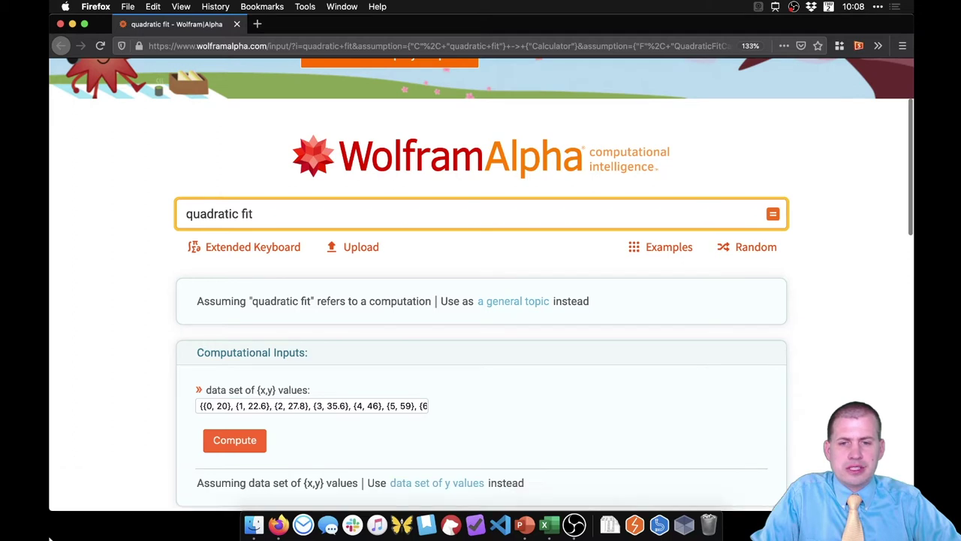
scroll(788, 390, down, 5)
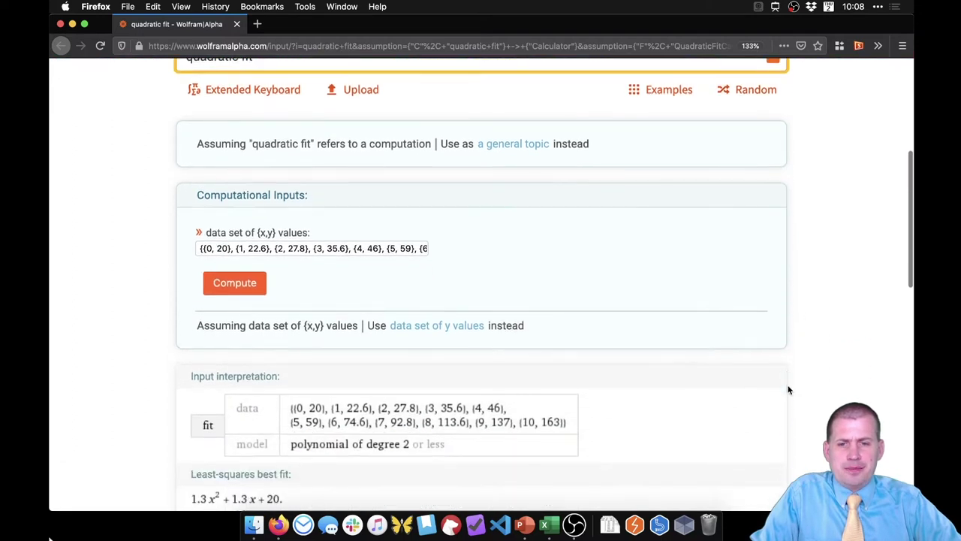
scroll(789, 390, down, 1)
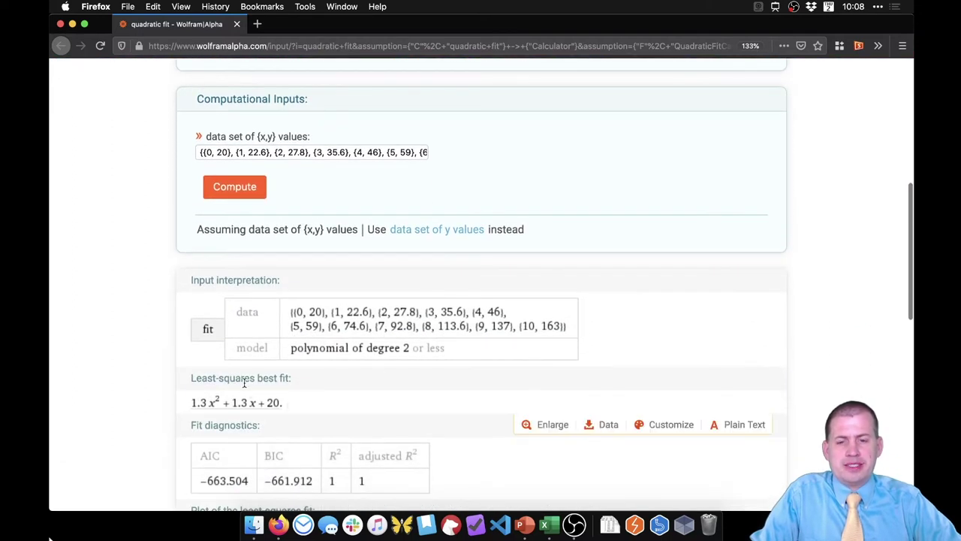
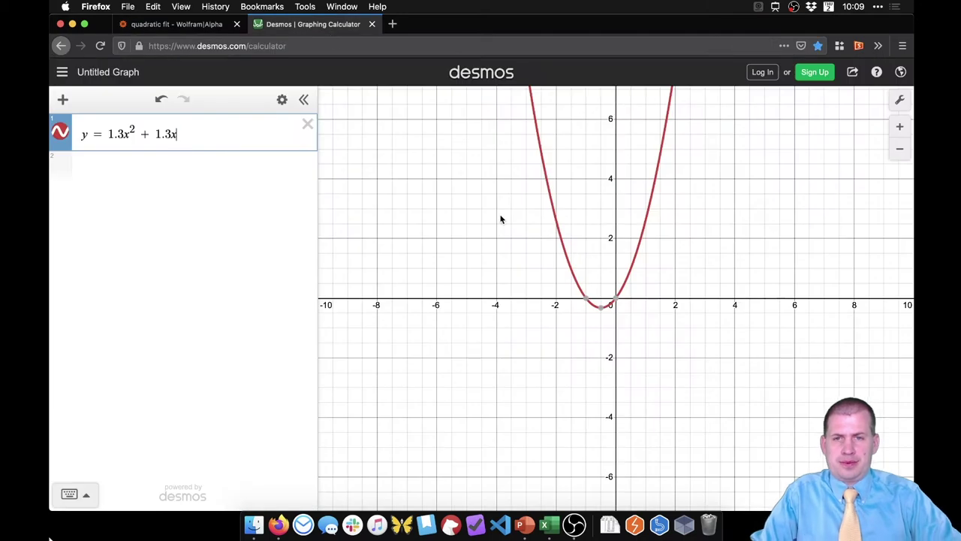
Complete the Desmos expression as y = 1.3x² + 1.3x + 20 by adding the constant term.
text(+20)
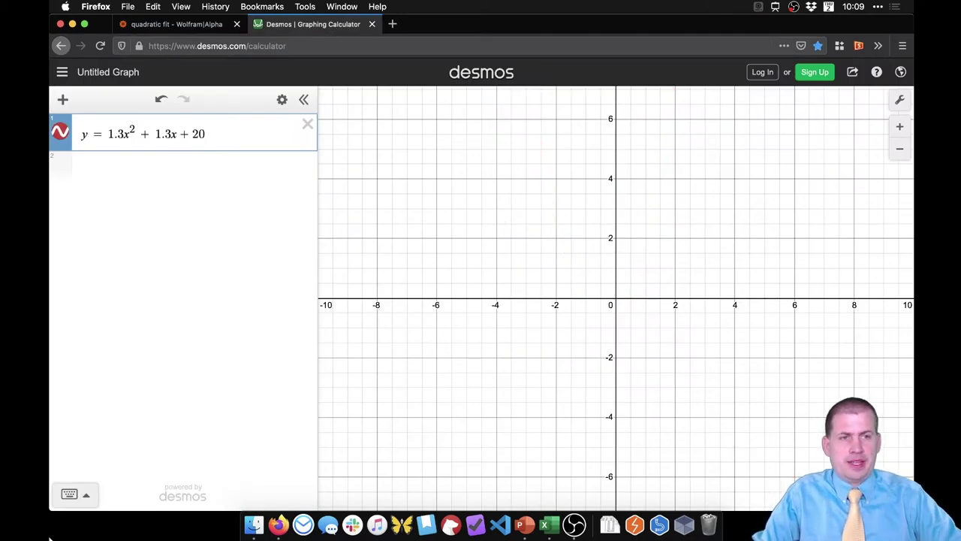
click(900, 149)
click(900, 150)
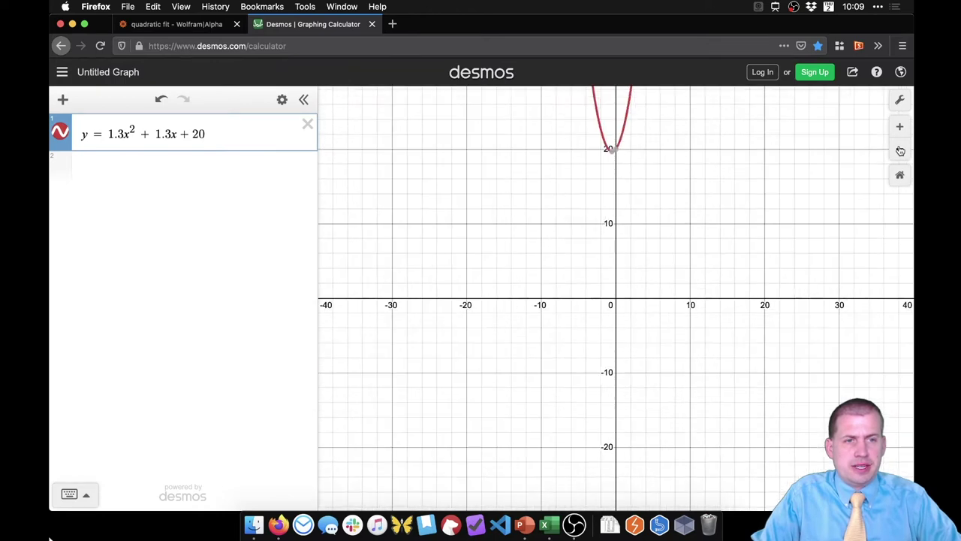
click(899, 149)
drag(758, 161, 557, 349)
click(899, 148)
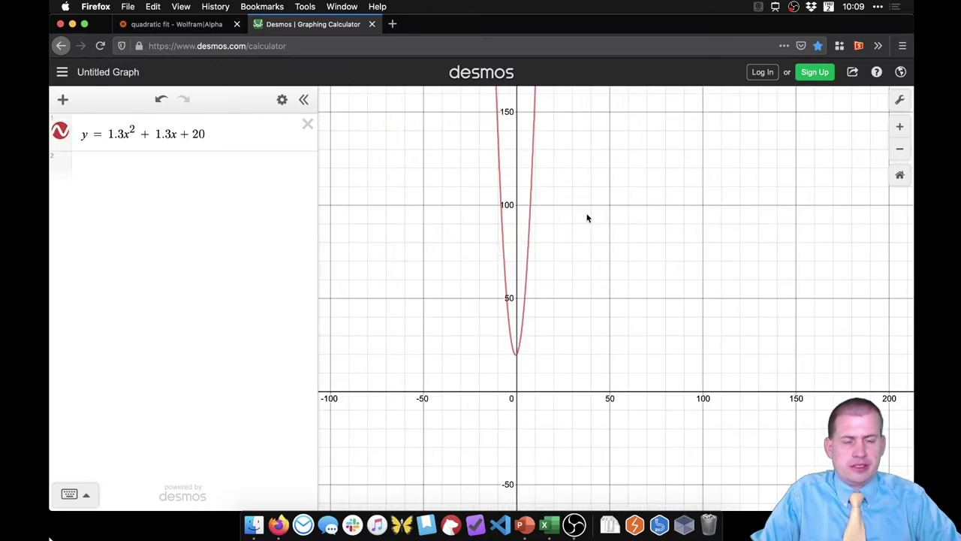
click(899, 126)
drag(569, 230, 621, 320)
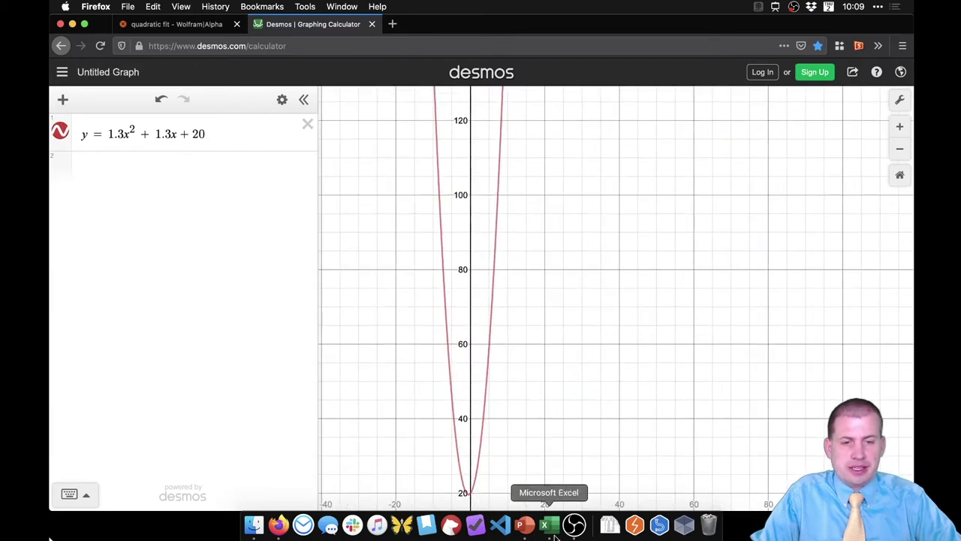
Compare the TC chart in Excel with the fitted curve in Desmos, ending in Excel.
click(551, 525)
scroll(773, 346, right, 10)
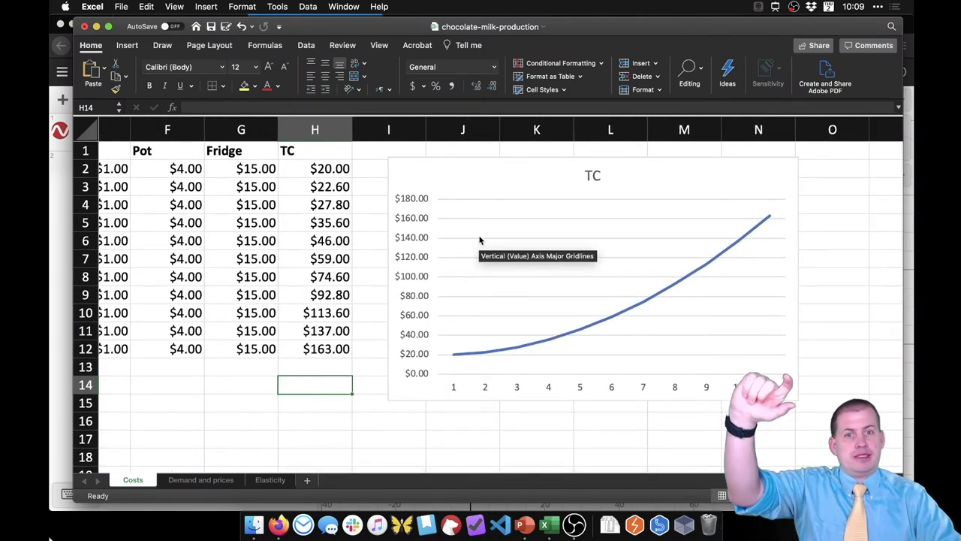
click(278, 524)
scroll(512, 313, down, 2)
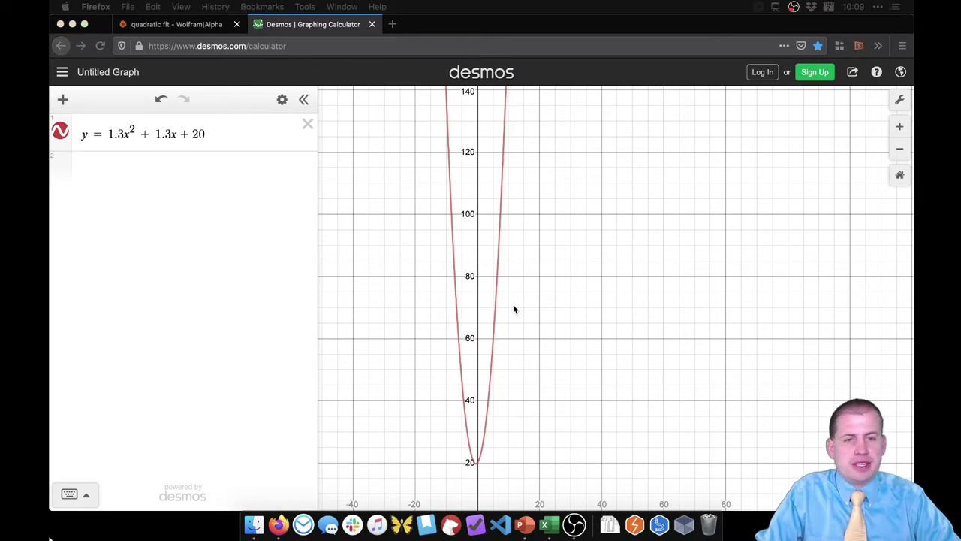
click(552, 526)
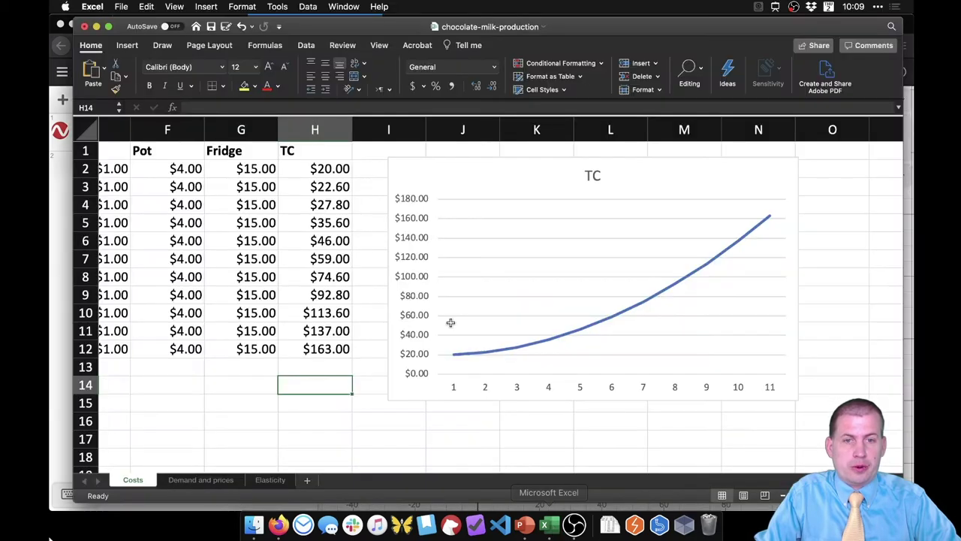